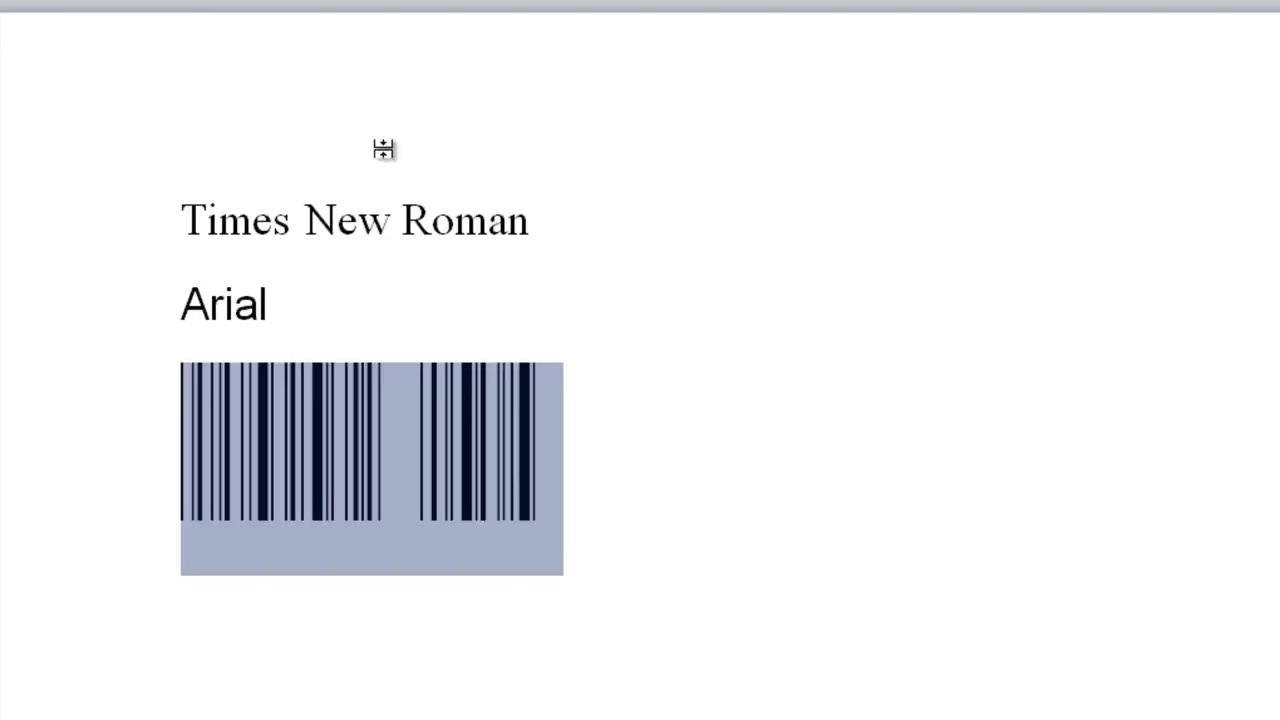
# Deselect the barcode line in the Word document
pyautogui.click(611, 441)
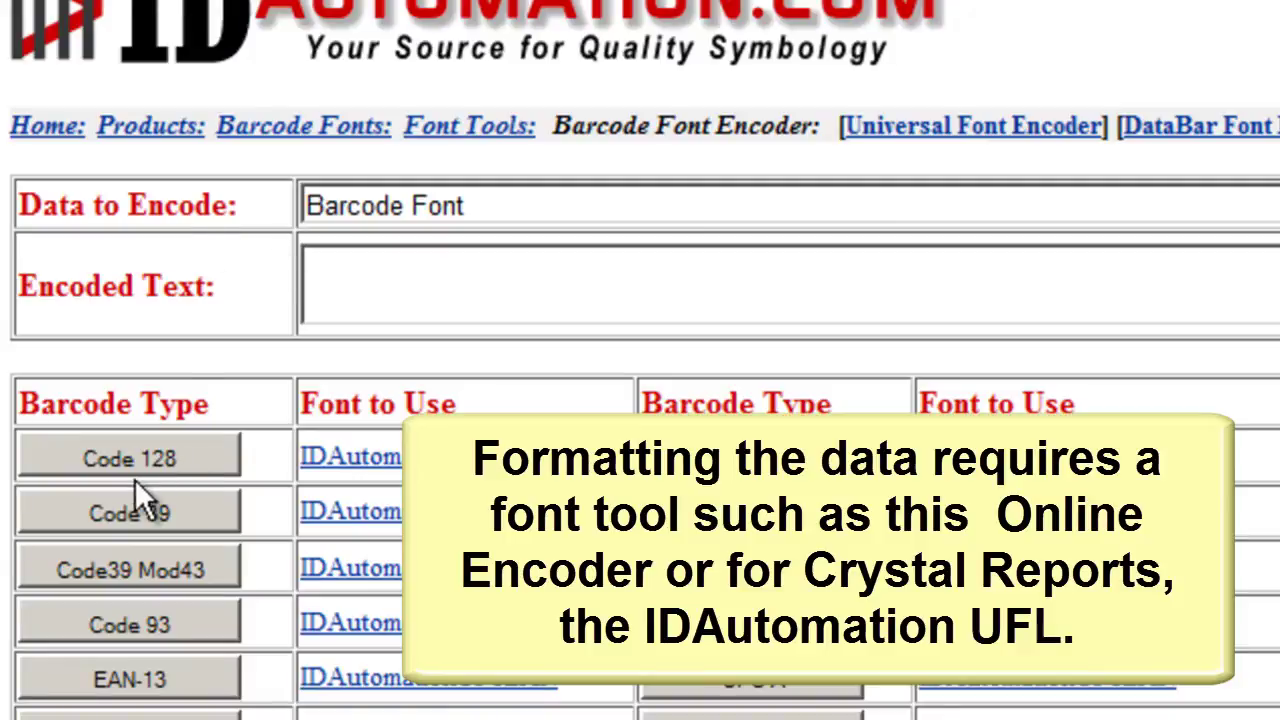
# Encode 'Barcode Font' as Code 128 and select the resulting encoded string ÌBarcodeÂFont3Î
pyautogui.click(128, 462)
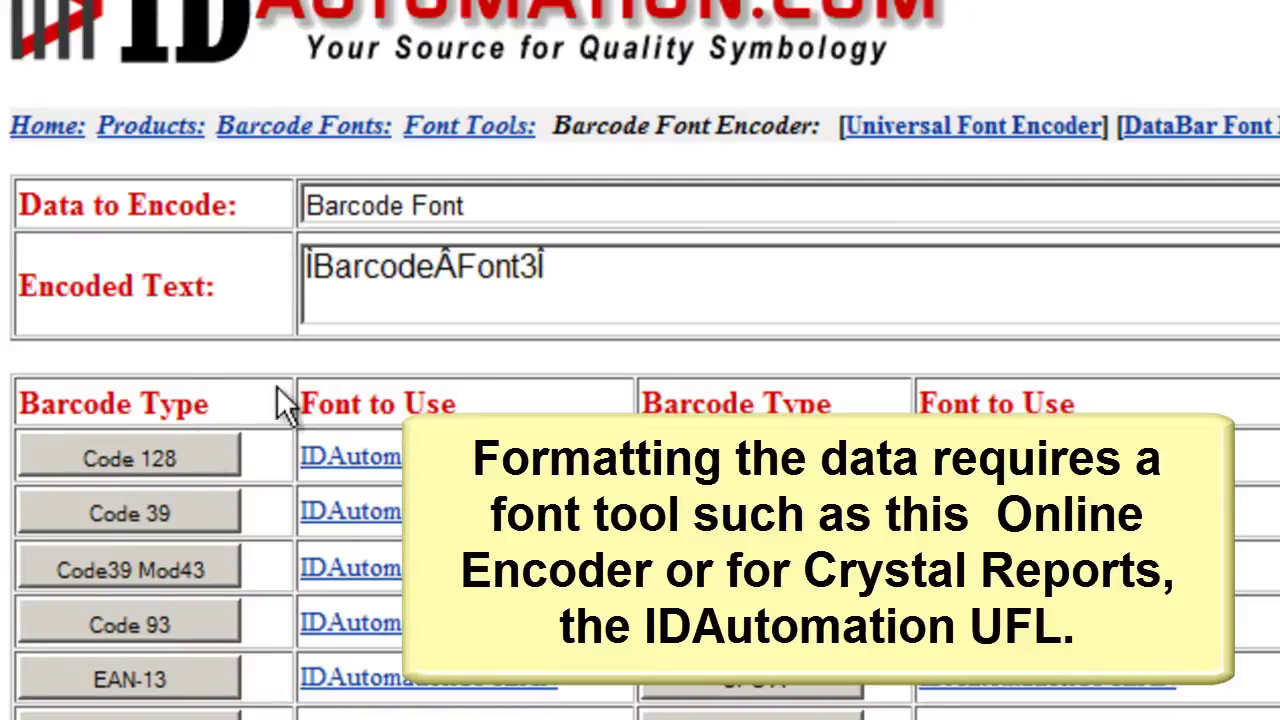
pyautogui.click(305, 280)
pyautogui.click(542, 268)
pyautogui.moveTo(620, 268); pyautogui.dragTo(281, 250)
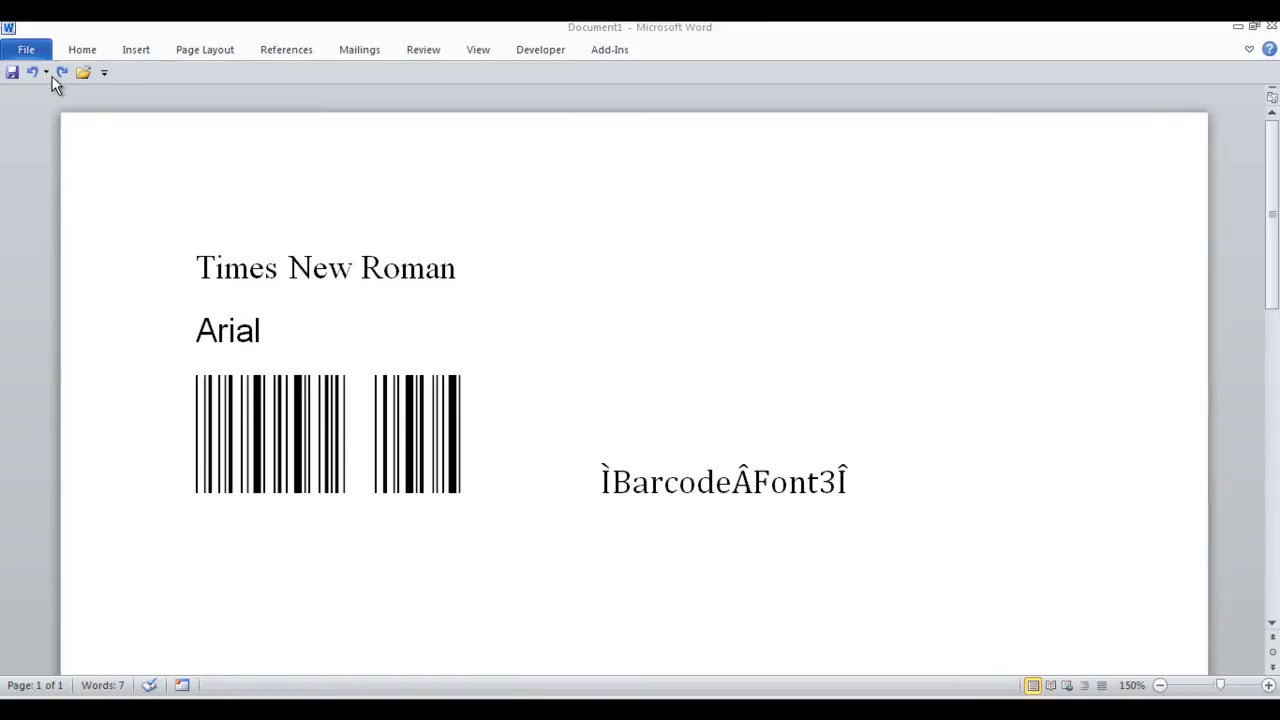
# Paste the encoded string ÌBarcodeÂFont3Î into the Word document next to the barcode
pyautogui.click(58, 72)
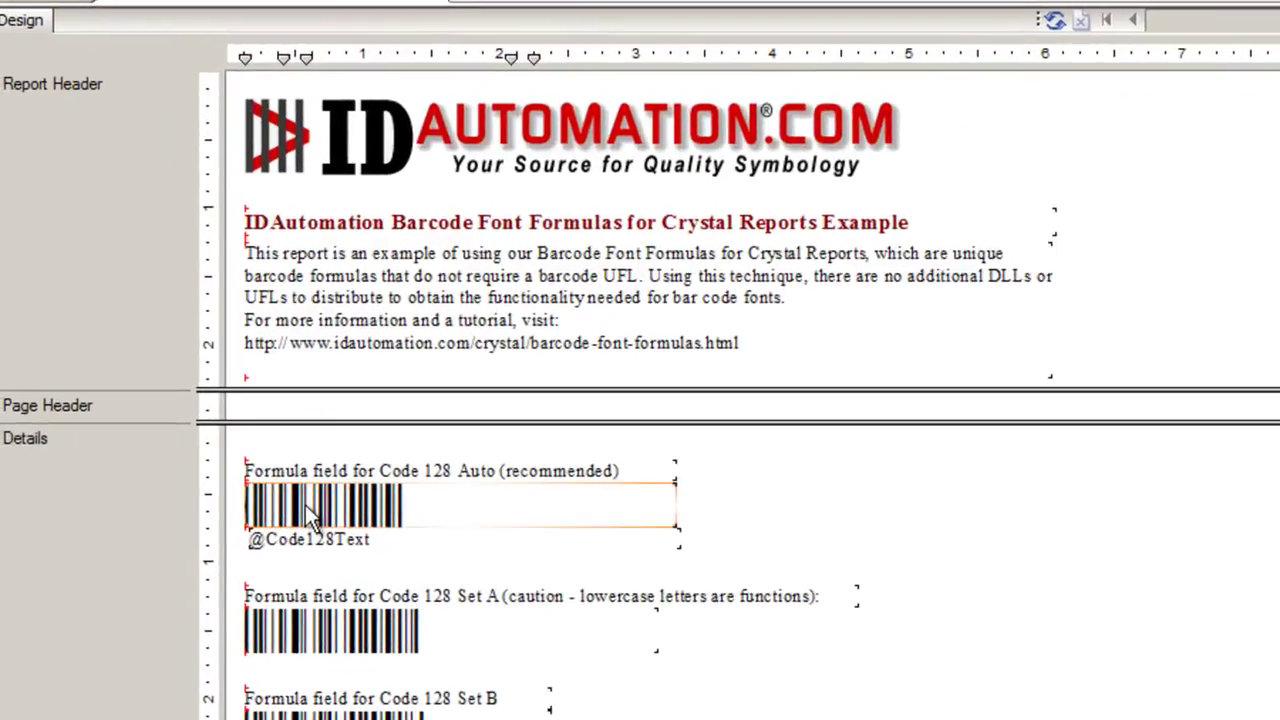
pyautogui.click(305, 505)
pyautogui.rightClick(305, 505)
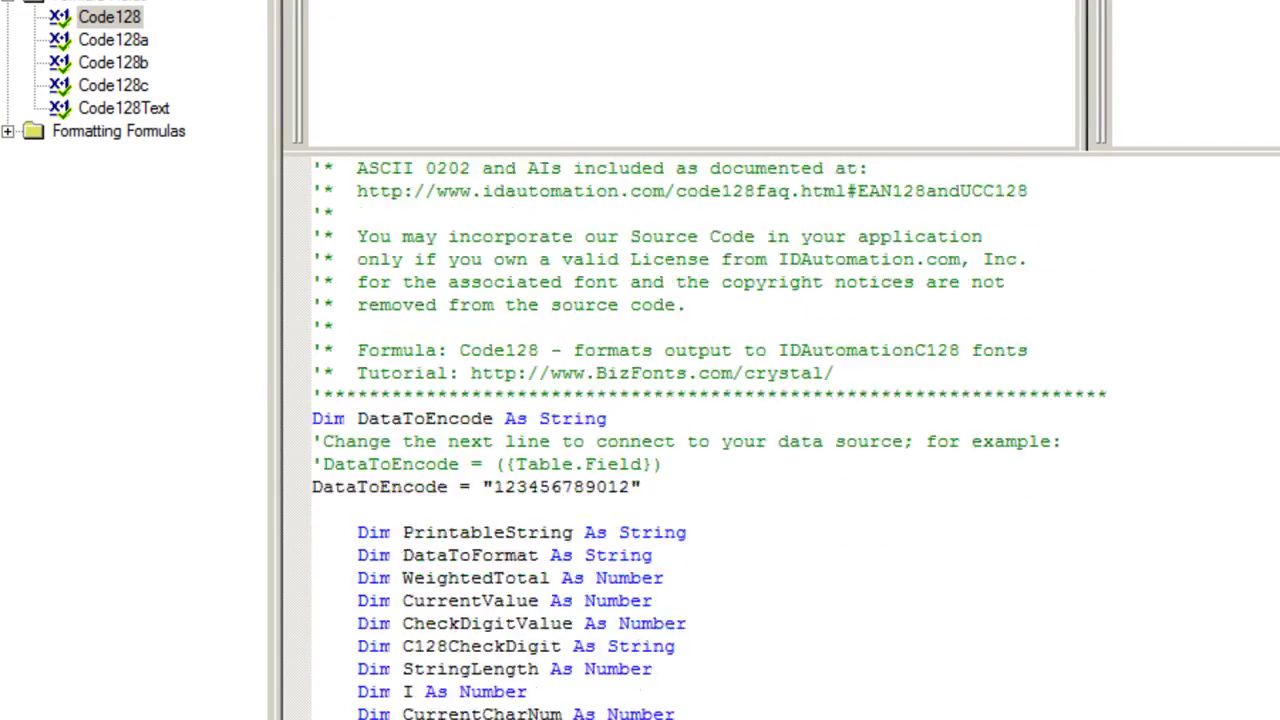
pyautogui.scroll(-10, 700, 440)
pyautogui.scroll(-8, 700, 440)
pyautogui.scroll(-5, 700, 440)
pyautogui.scroll(12, 700, 440)
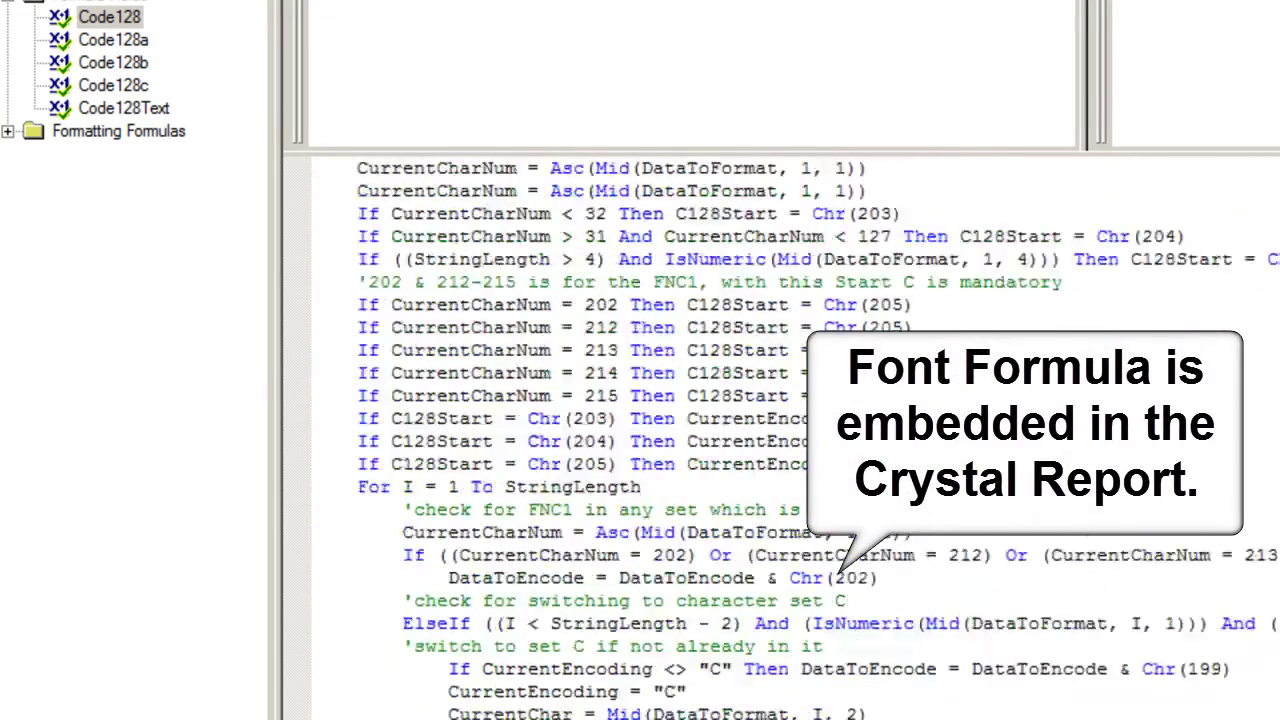
pyautogui.scroll(6, 700, 440)
pyautogui.scroll(7, 632, 676)
pyautogui.scroll(1, 632, 676)
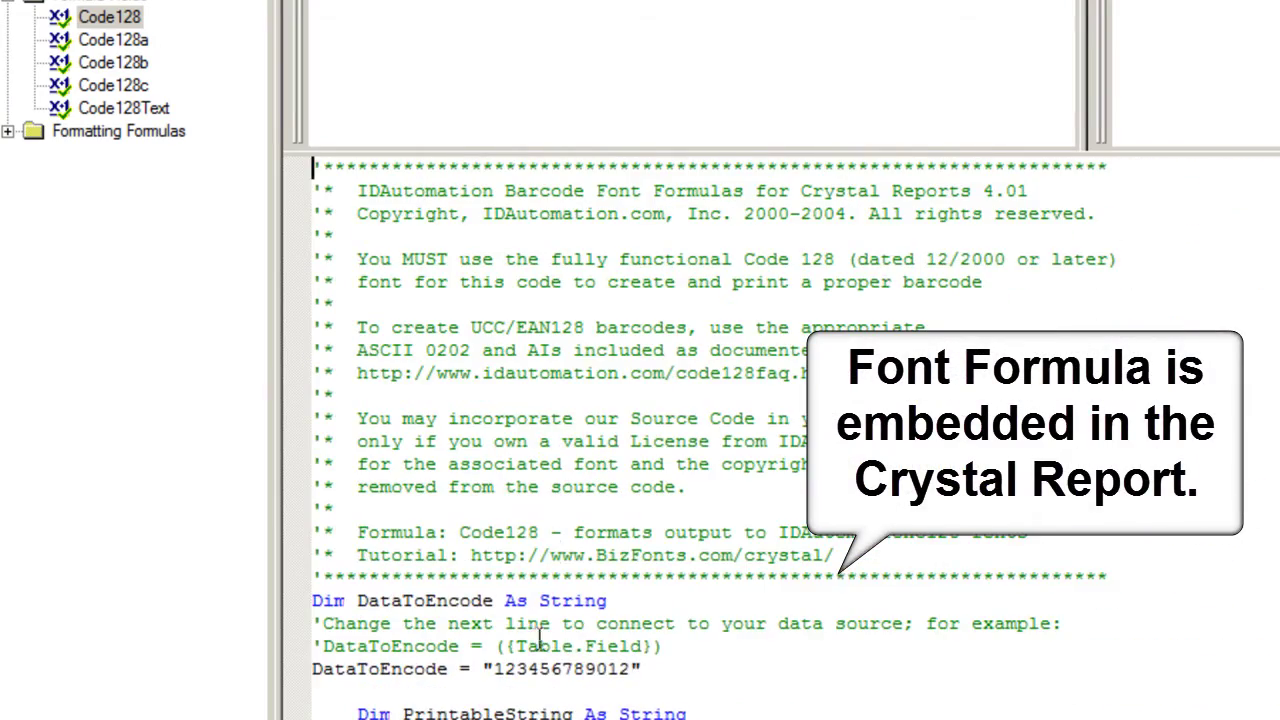
pyautogui.moveTo(636, 669); pyautogui.dragTo(490, 669)
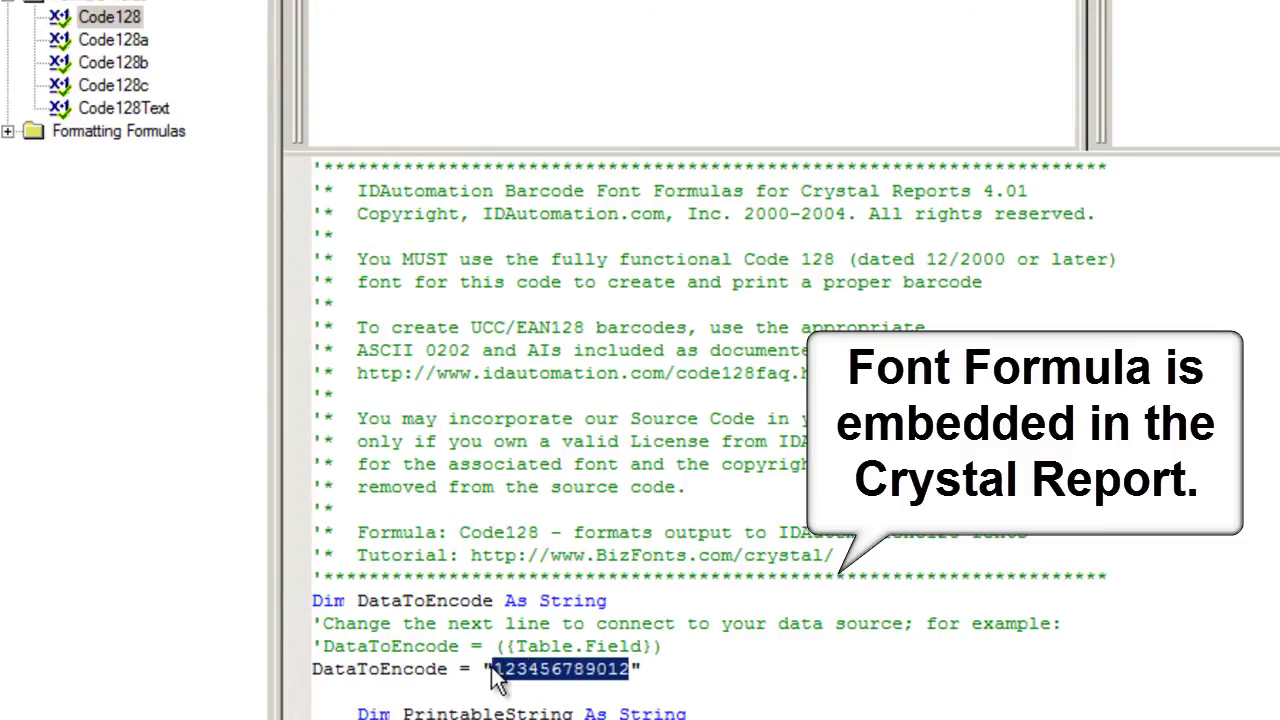
pyautogui.press('Delete')
pyautogui.write('1223')
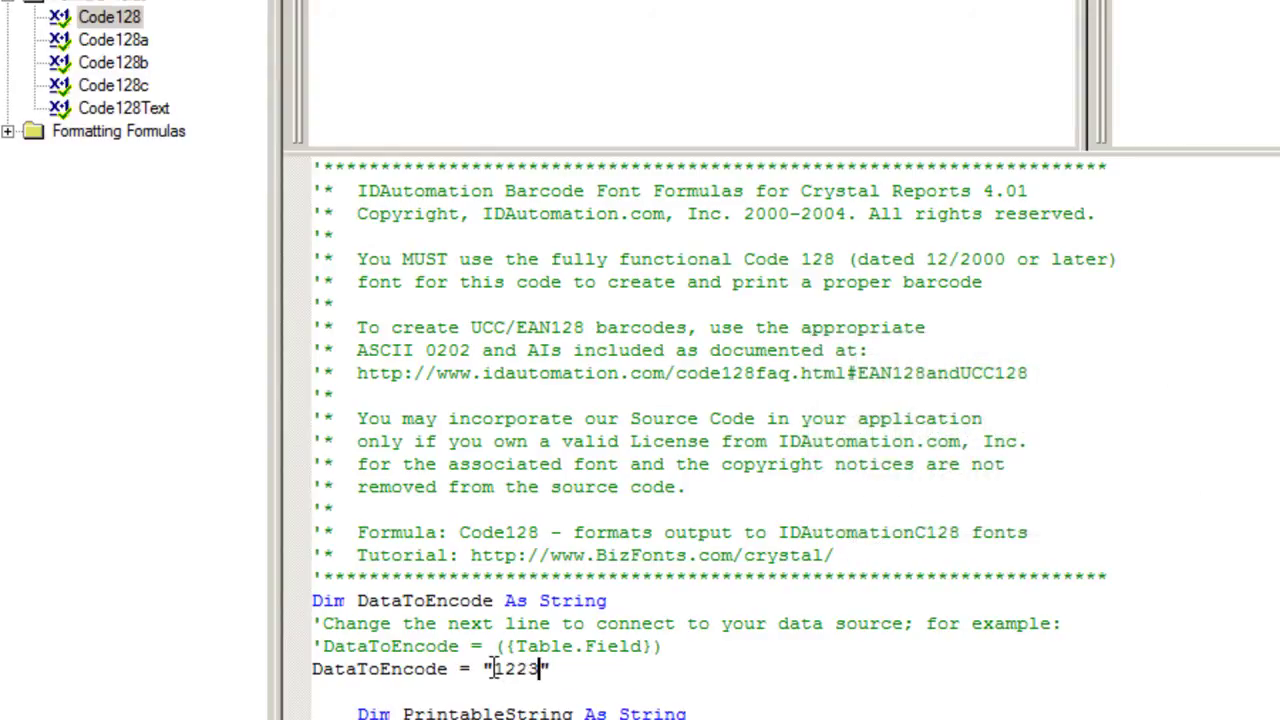
pyautogui.write('65')
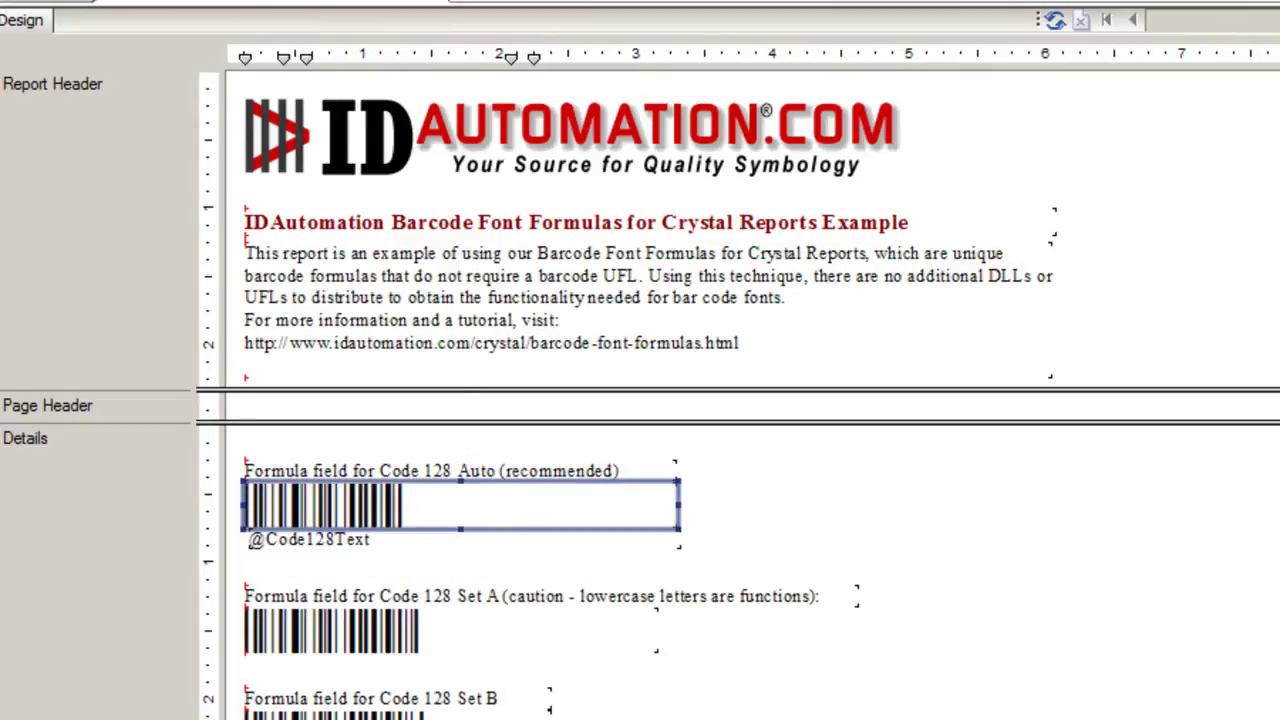
# Set the barcode field to 24-point font and enlarge the field to fit the bars
pyautogui.click(266, 6)
pyautogui.click(245, 124)
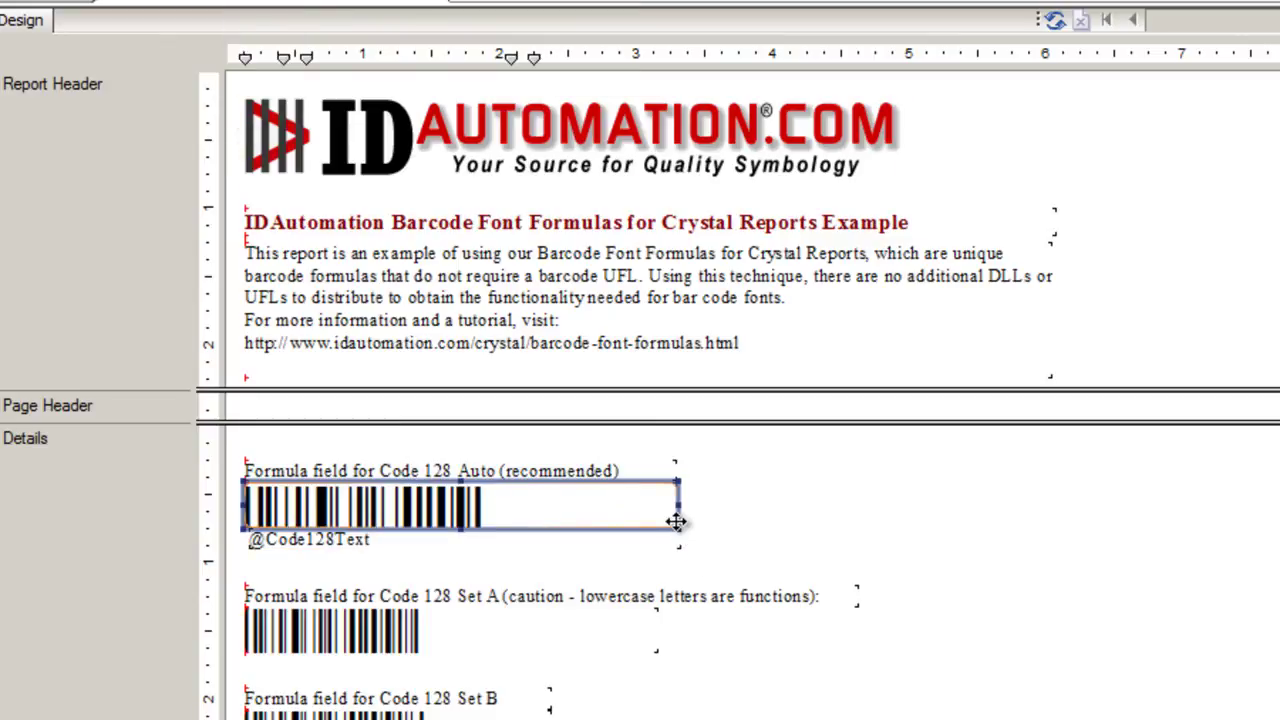
pyautogui.moveTo(679, 530); pyautogui.dragTo(706, 573)
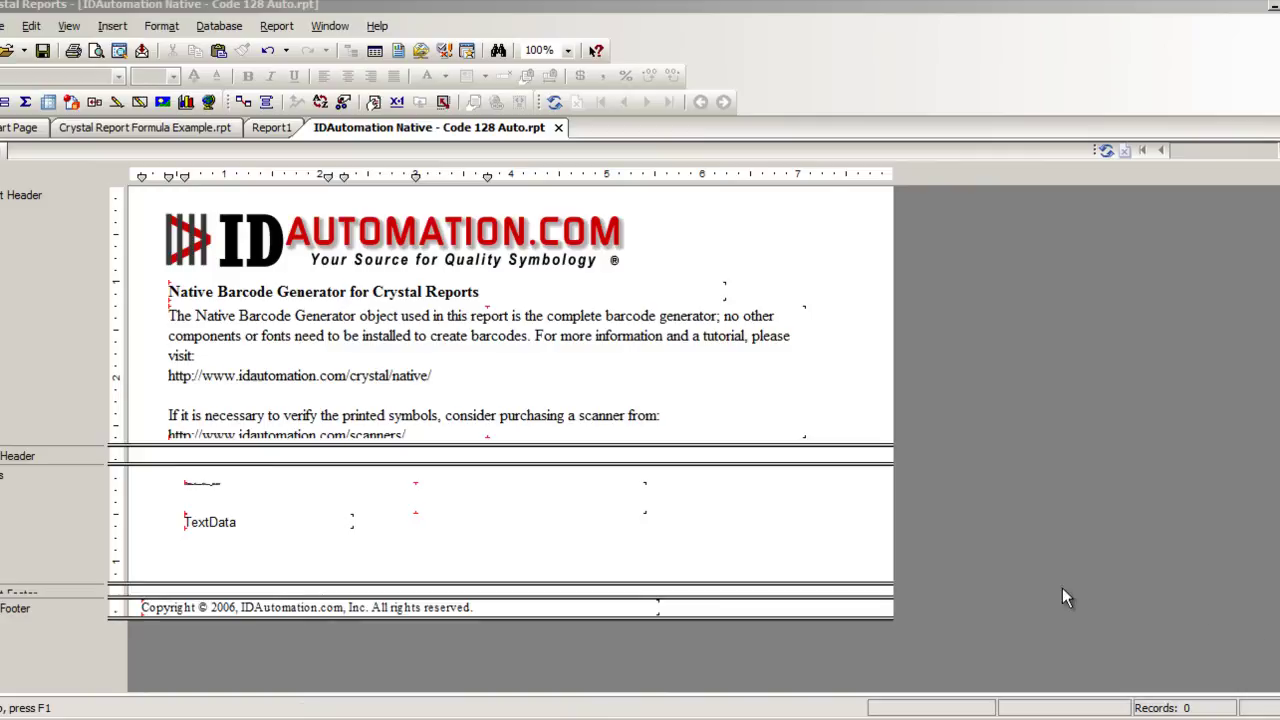
# Open the IDAutomation_C128 formula and review its Native Barcode Generator code
pyautogui.click(391, 505)
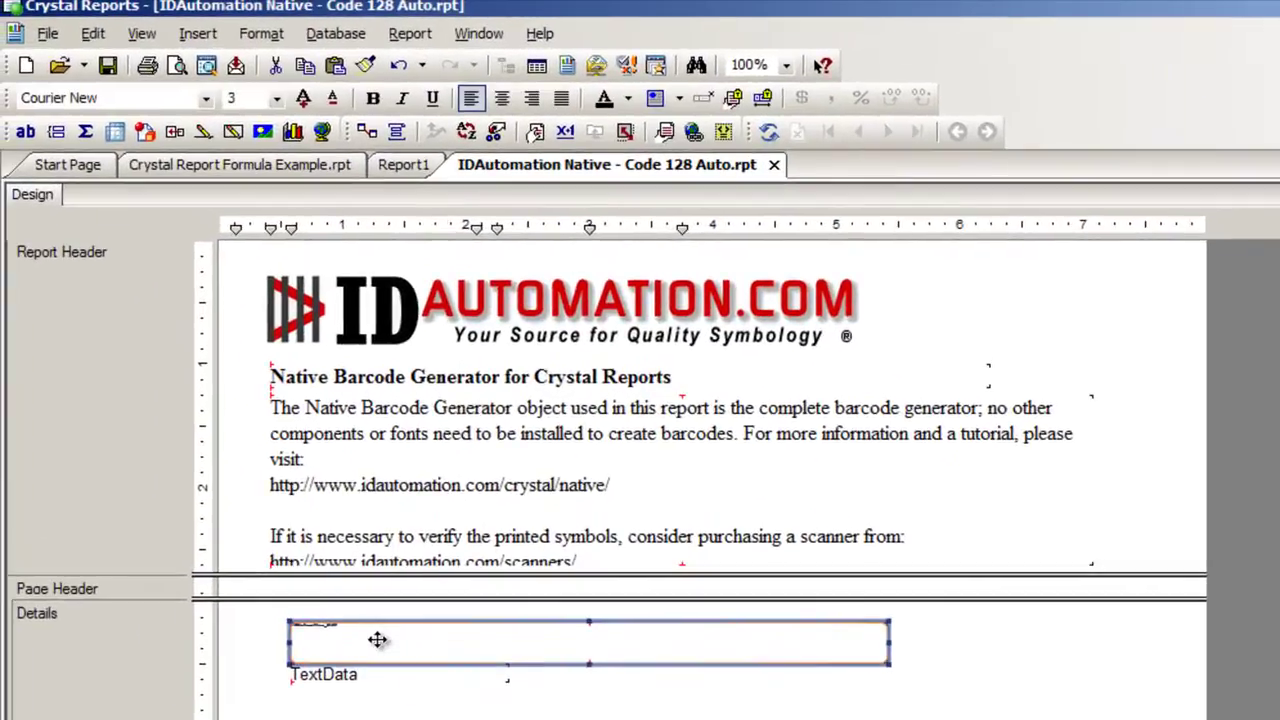
pyautogui.rightClick(377, 640)
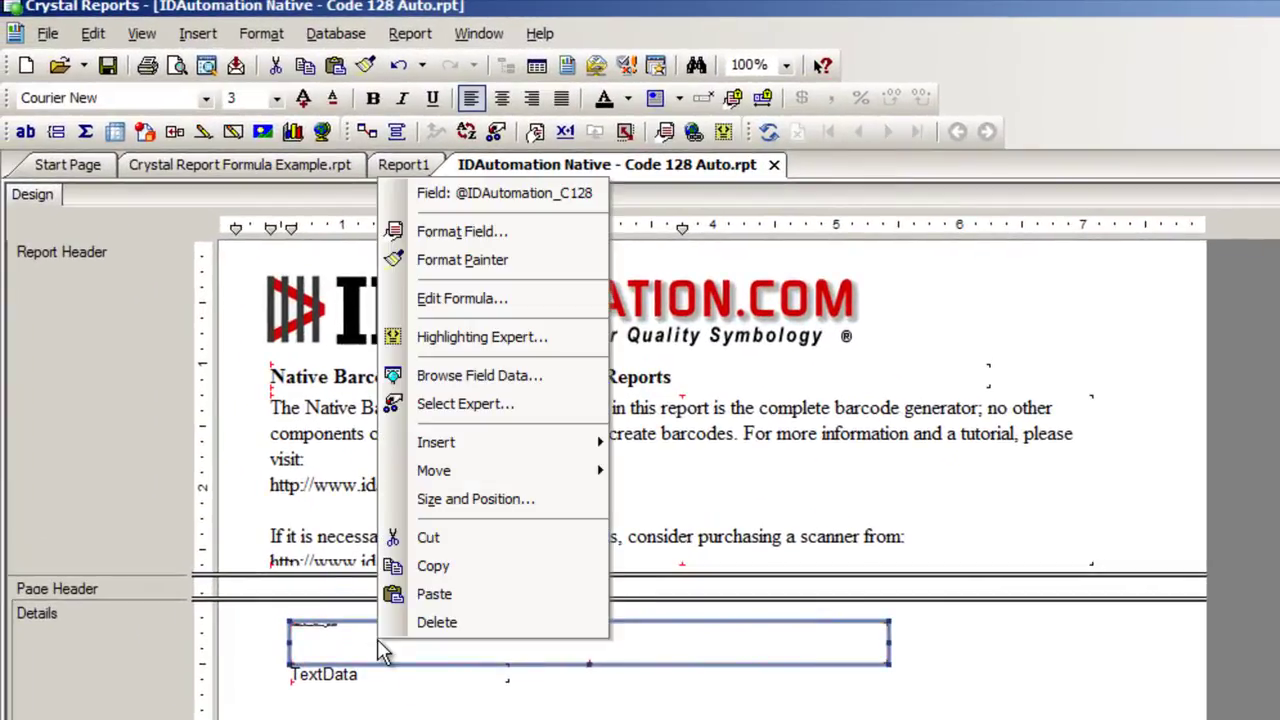
pyautogui.click(462, 299)
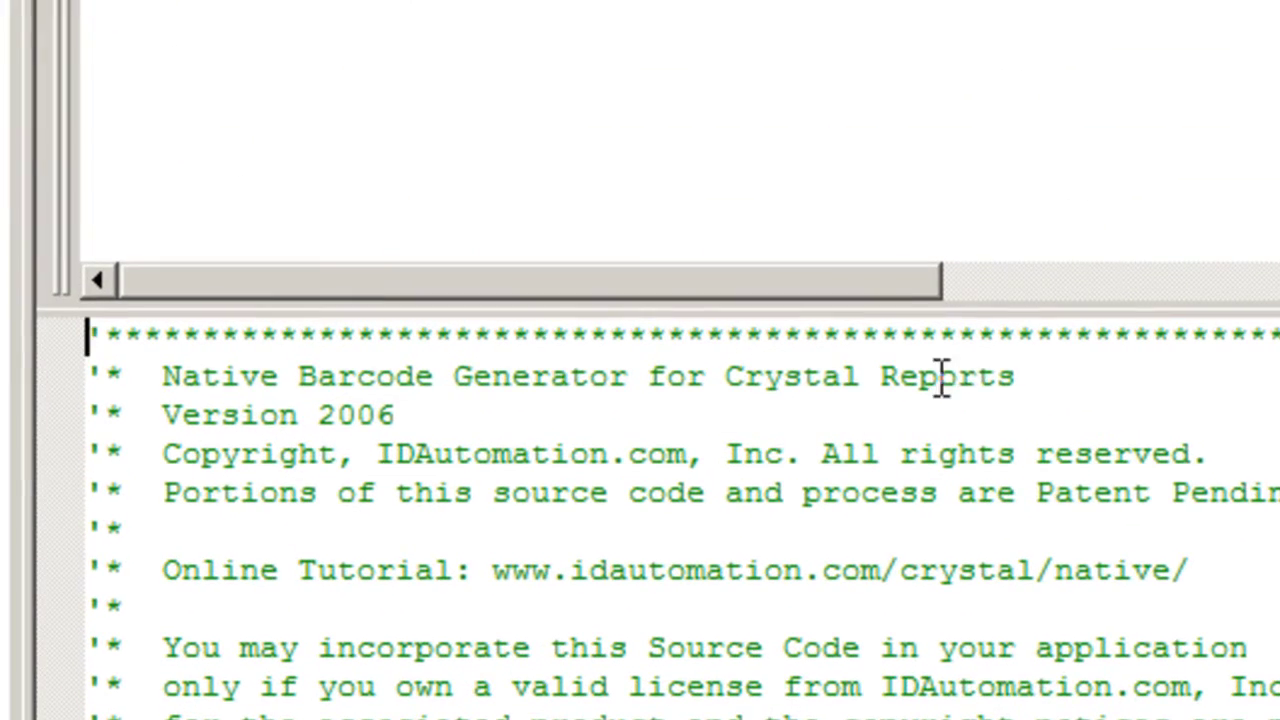
pyautogui.moveTo(1010, 375); pyautogui.dragTo(165, 375)
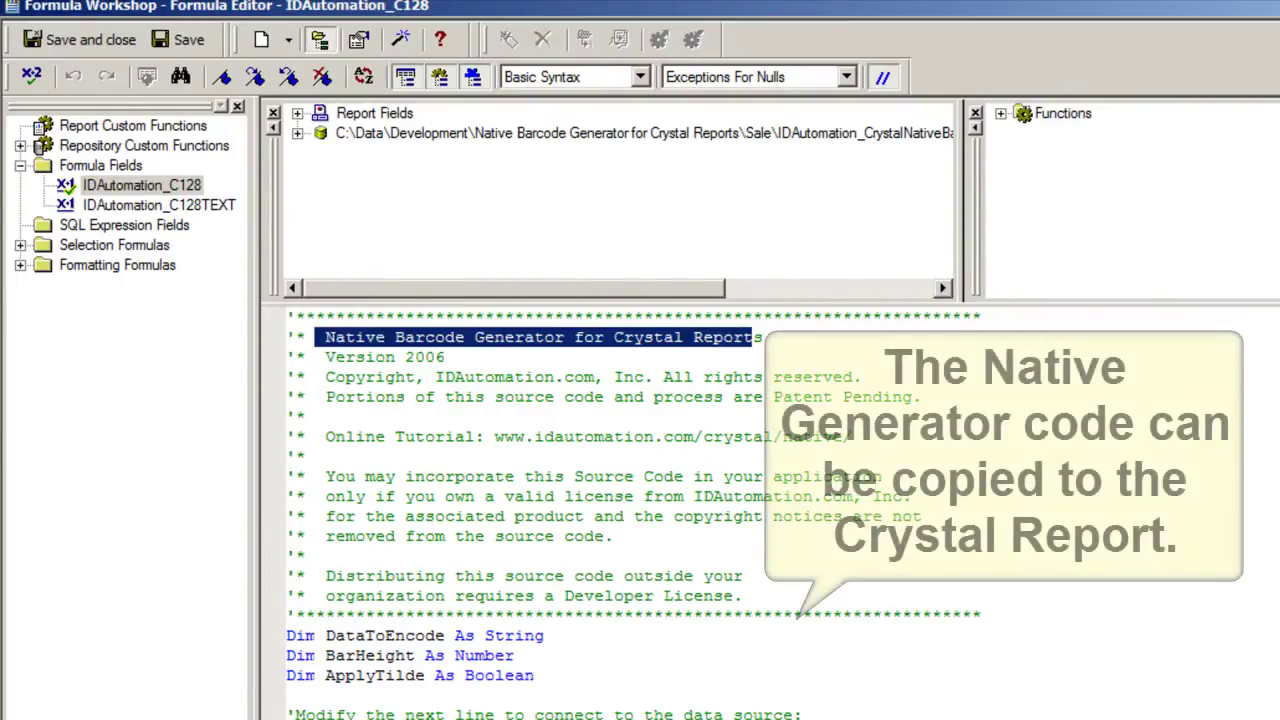
pyautogui.click(306, 417)
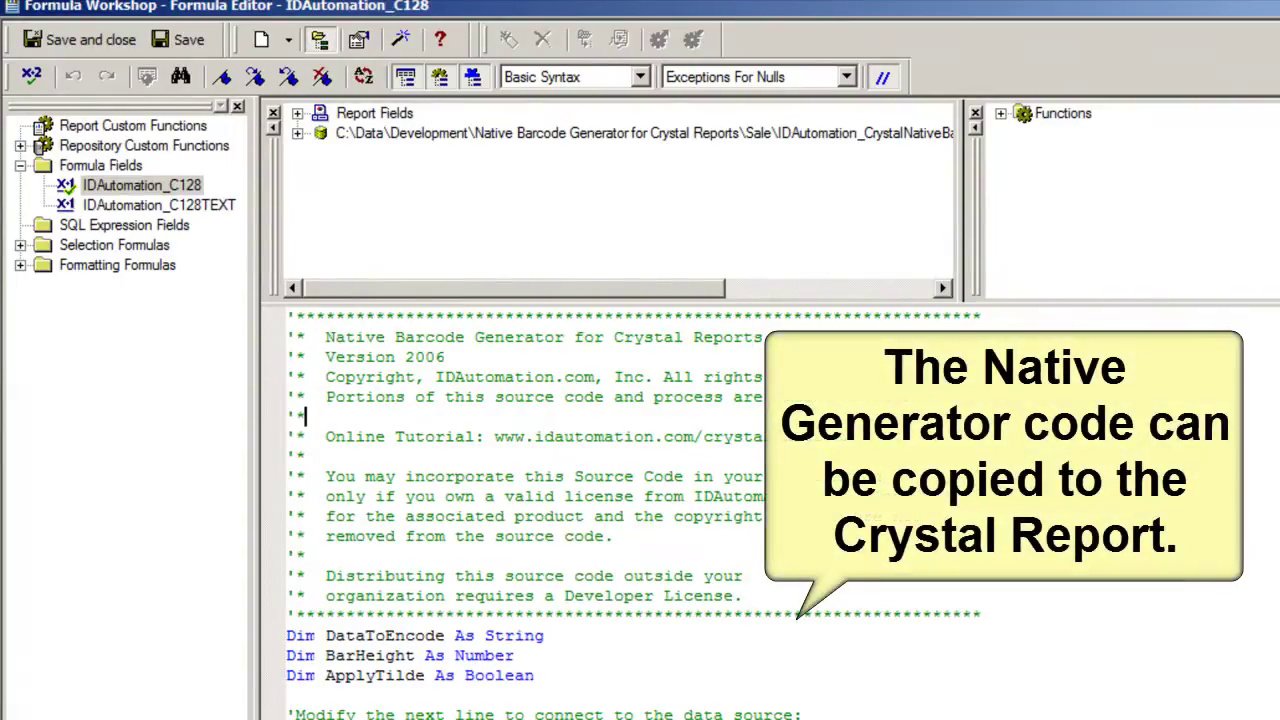
pyautogui.scroll(-3, 630, 515)
pyautogui.scroll(3, 630, 515)
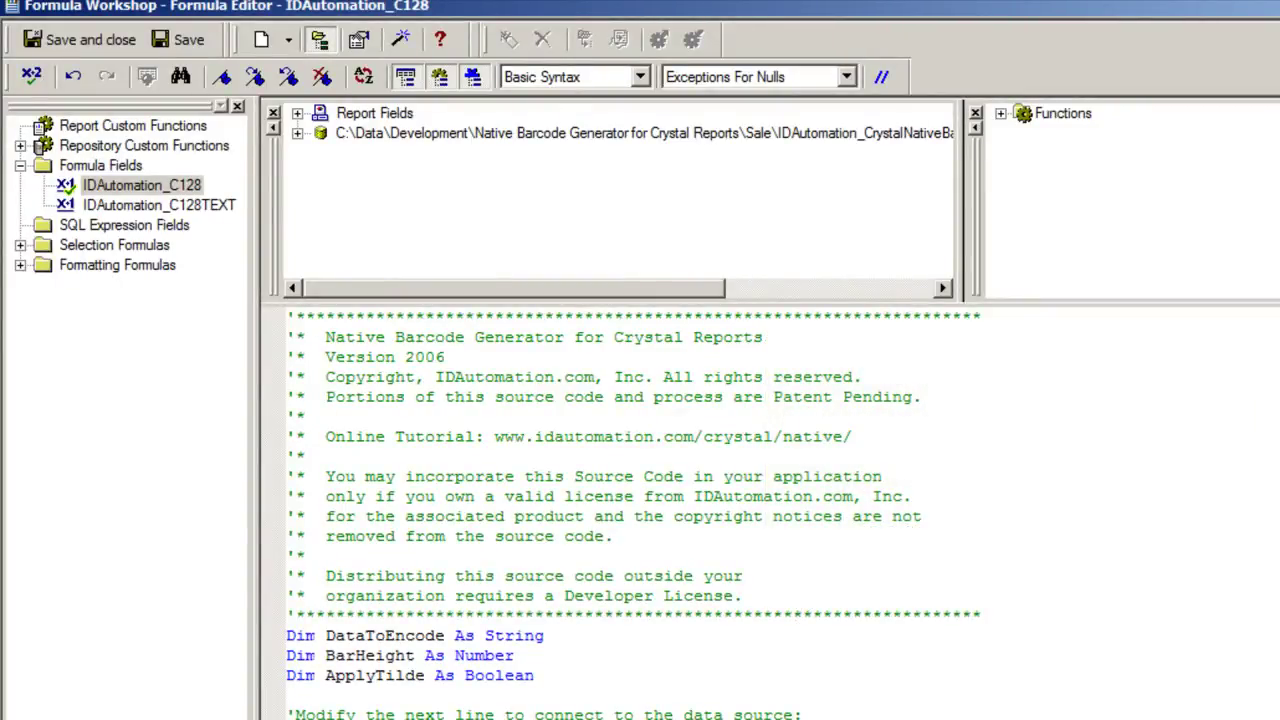
# Save the formula and confirm the barcode field remains 3-point Courier New
pyautogui.click(91, 38)
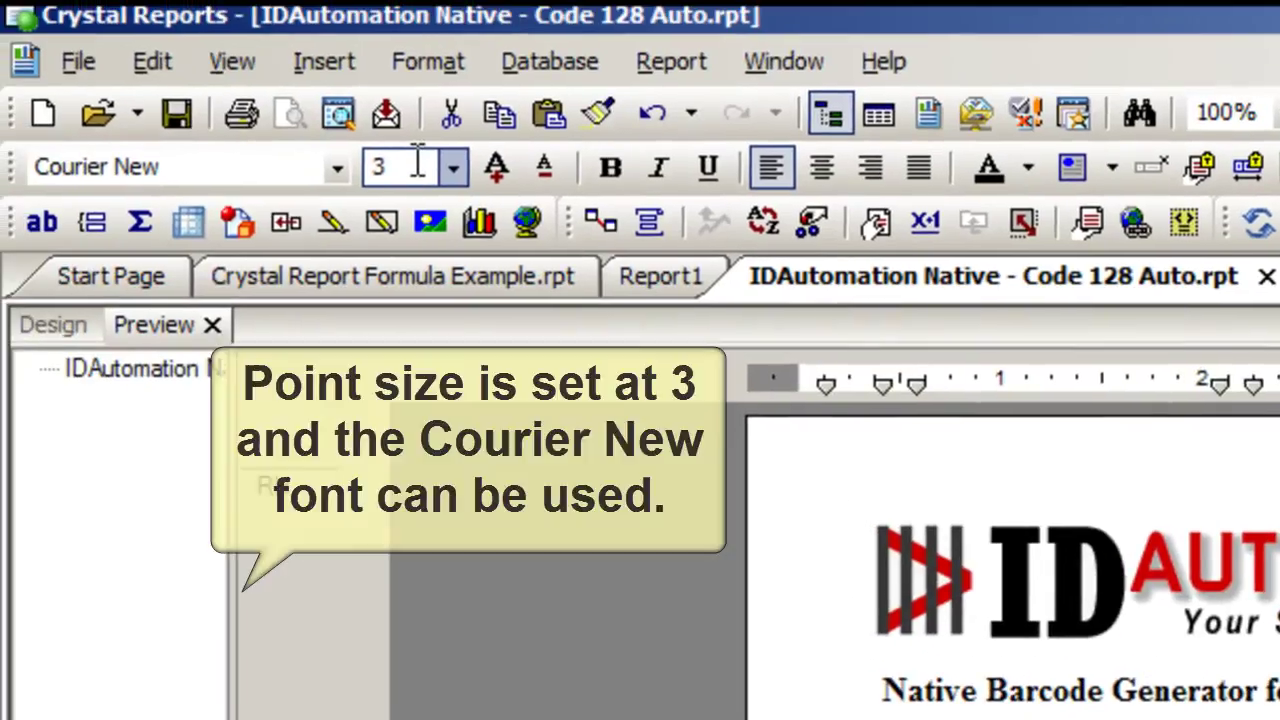
pyautogui.doubleClick(275, 34)
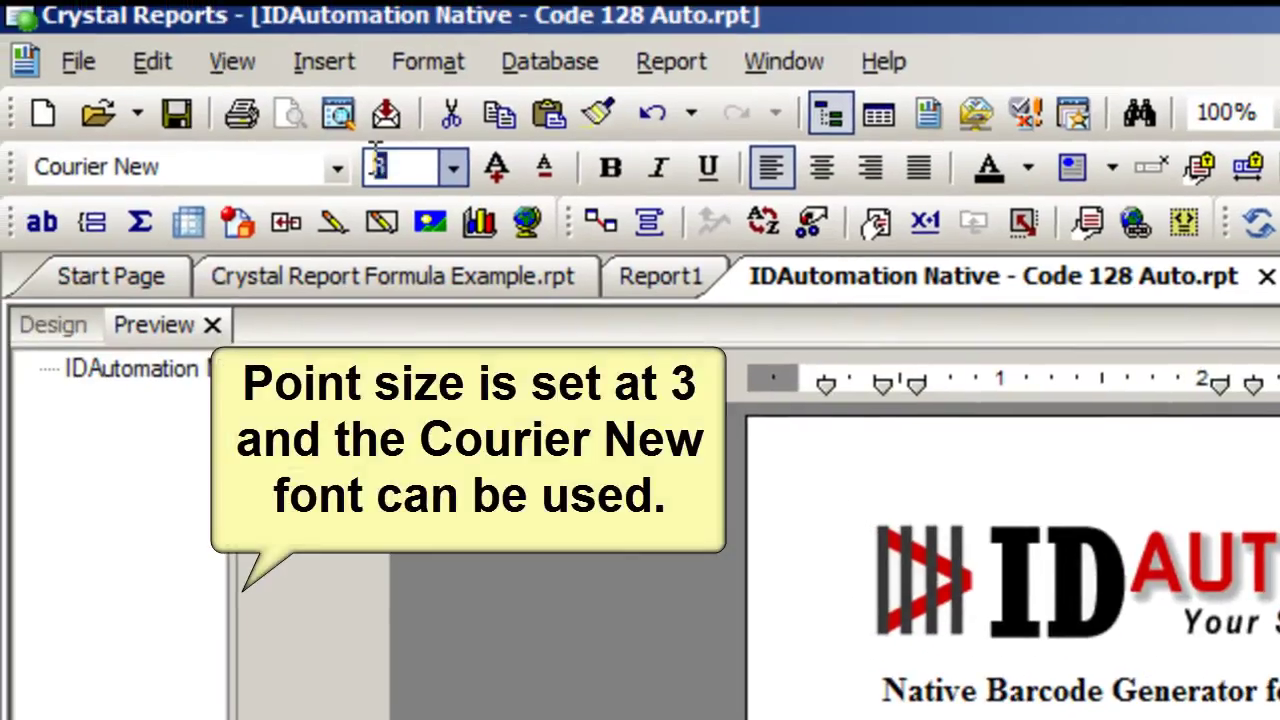
pyautogui.press('Return')
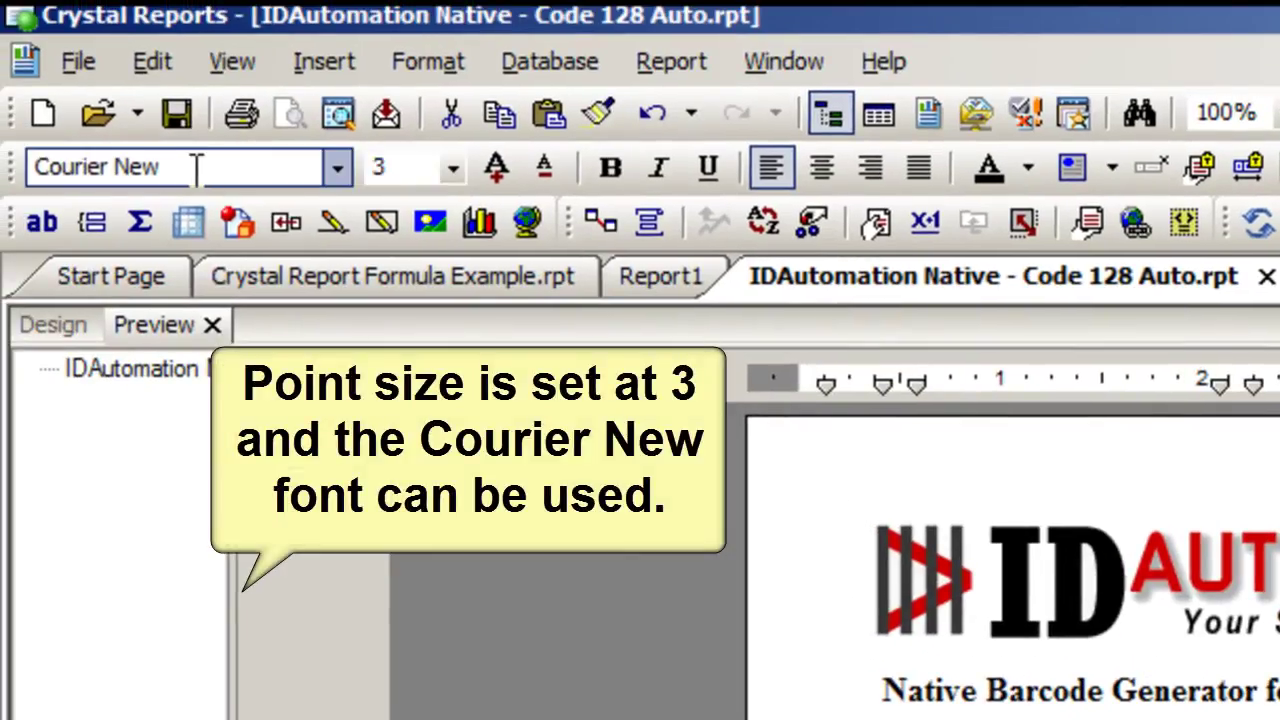